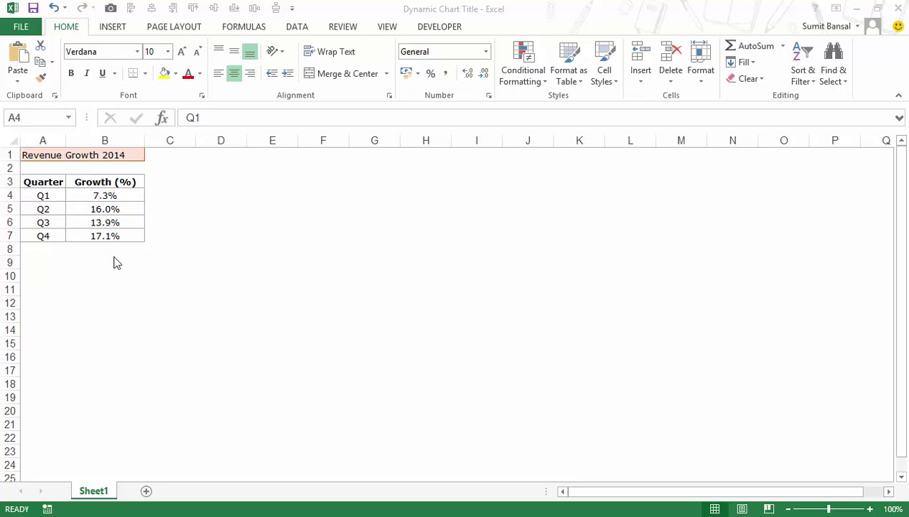
Insert a clustered column chart of the Q1–Q4 growth data (A4:B7) and place it beside the table.
{"action": "left_click", "coordinate": [39, 201]}
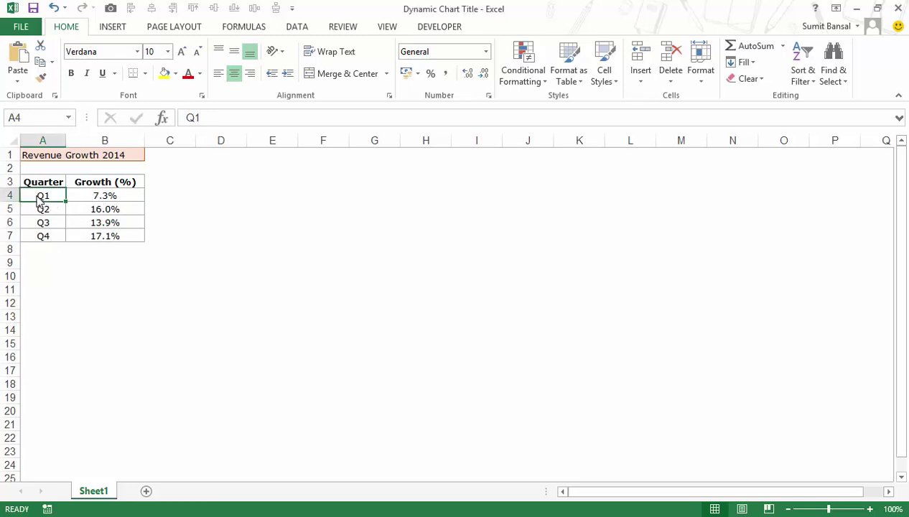
{"action": "left_click_drag", "start_coordinate": [42, 195], "coordinate": [108, 236]}
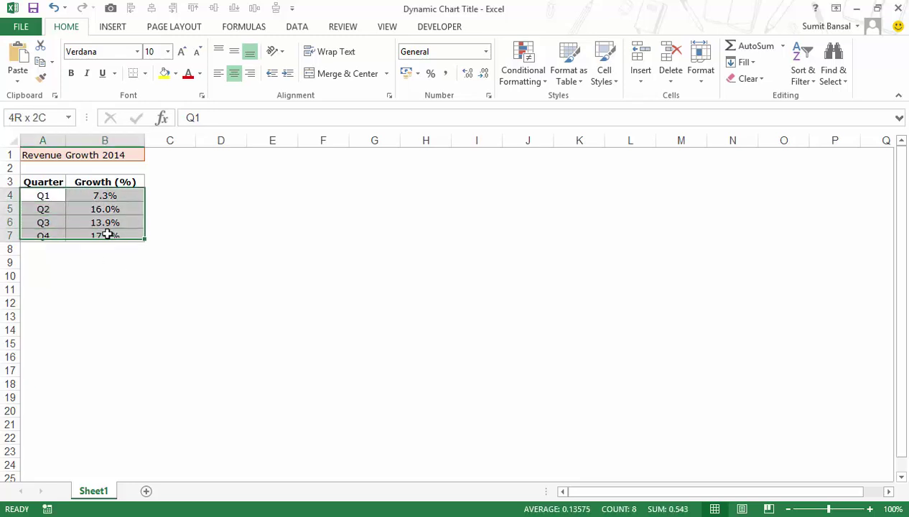
{"action": "left_click", "coordinate": [112, 27]}
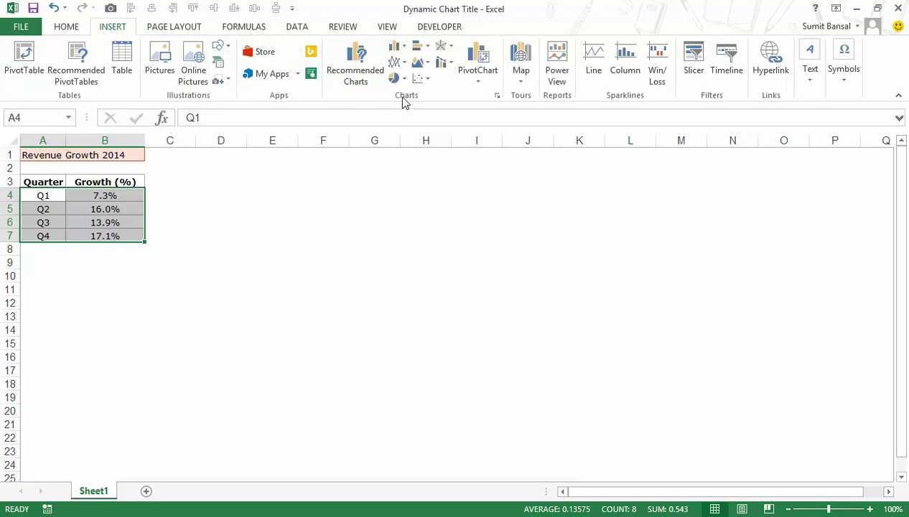
{"action": "left_click", "coordinate": [397, 46]}
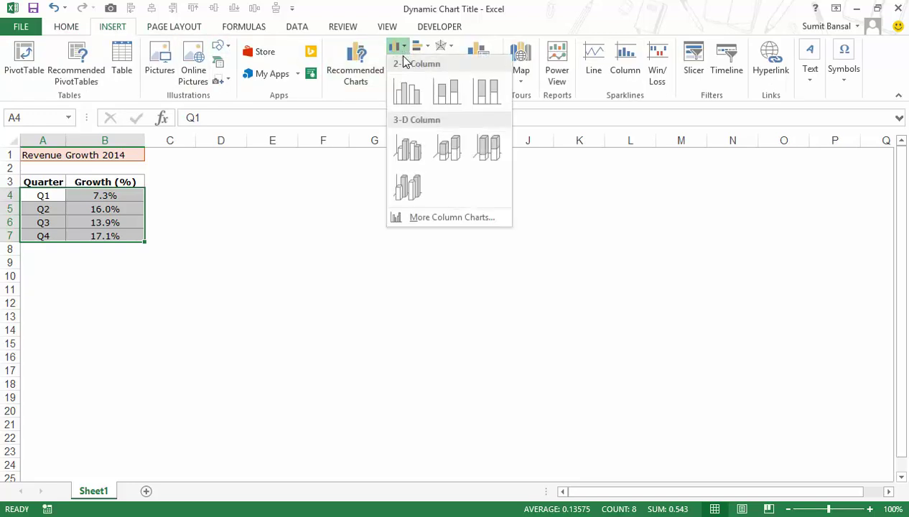
{"action": "left_click", "coordinate": [407, 93]}
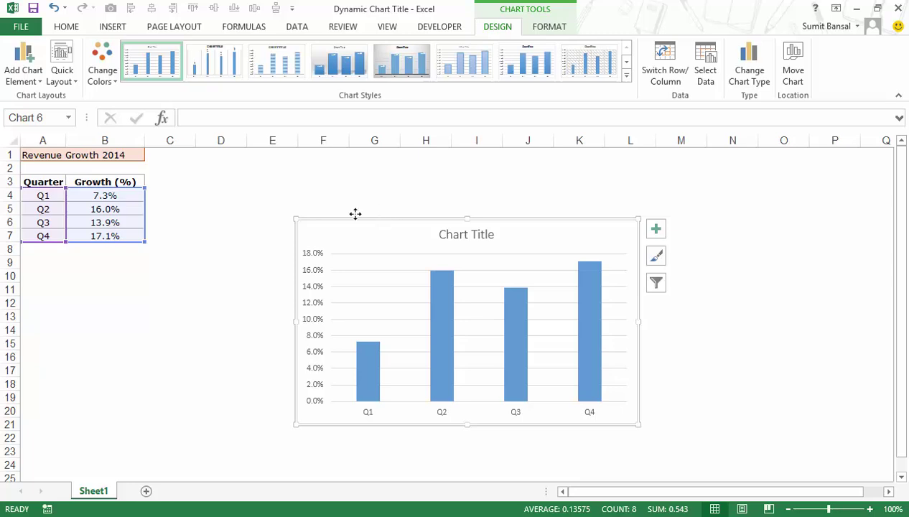
{"action": "left_click_drag", "start_coordinate": [355, 213], "coordinate": [234, 173]}
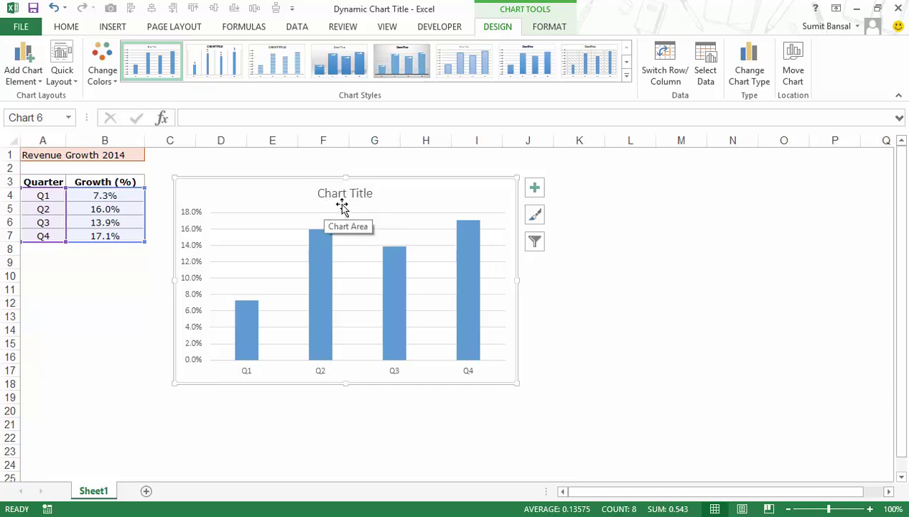
Replace the placeholder chart title text with 'Revenue Growth 2014'.
{"action": "left_click", "coordinate": [333, 194]}
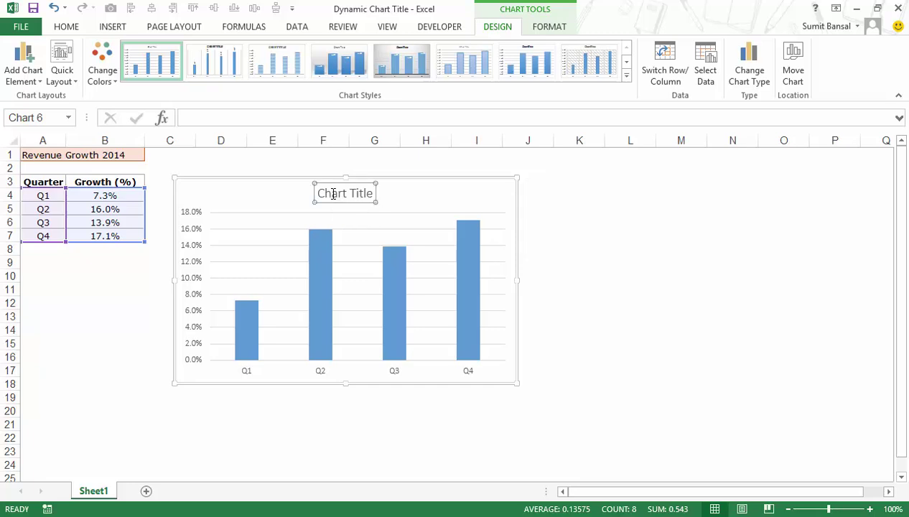
{"action": "double_click", "coordinate": [333, 193]}
{"action": "mouse_move", "coordinate": [315, 193]}
{"action": "left_mouse_down"}
{"action": "mouse_move", "coordinate": [377, 194]}
{"action": "mouse_move", "coordinate": [315, 192]}
{"action": "left_mouse_up"}
{"action": "triple_click", "coordinate": [321, 192]}
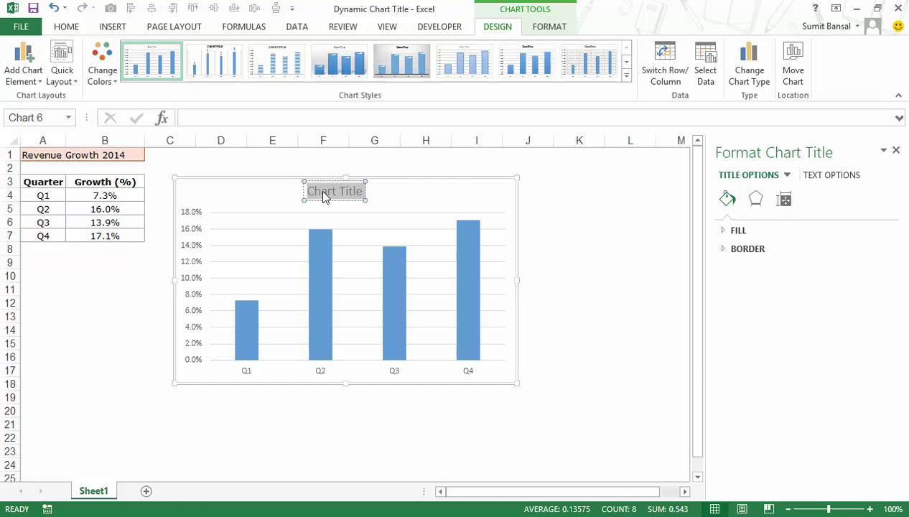
{"action": "type", "text": "Revenue Growt"}
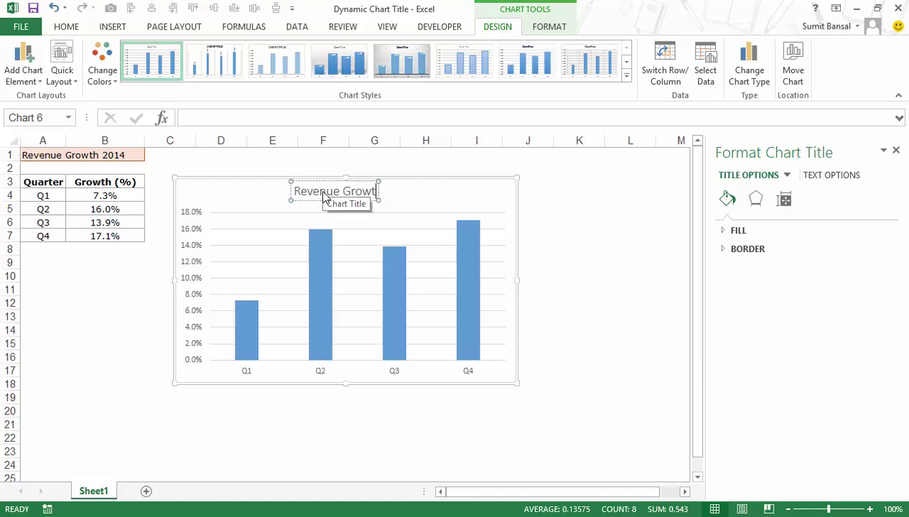
{"action": "type", "text": "h 2014"}
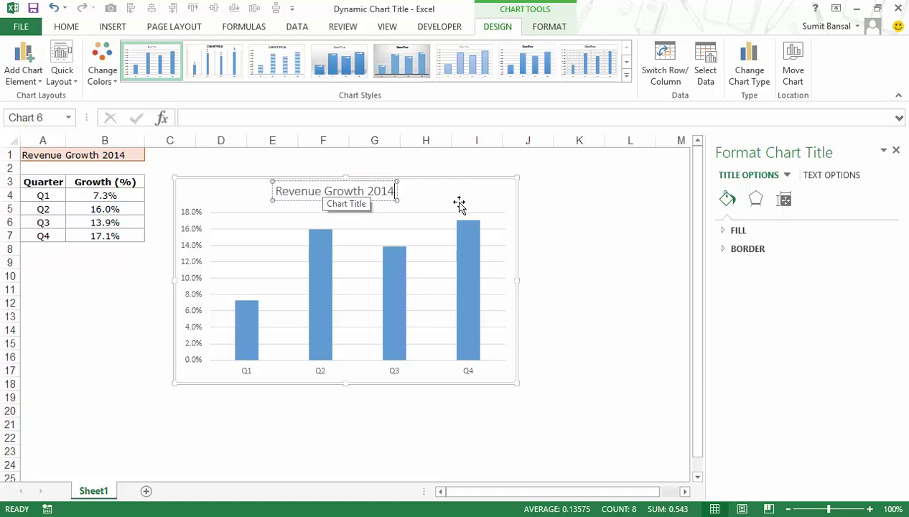
{"action": "left_click", "coordinate": [605, 248]}
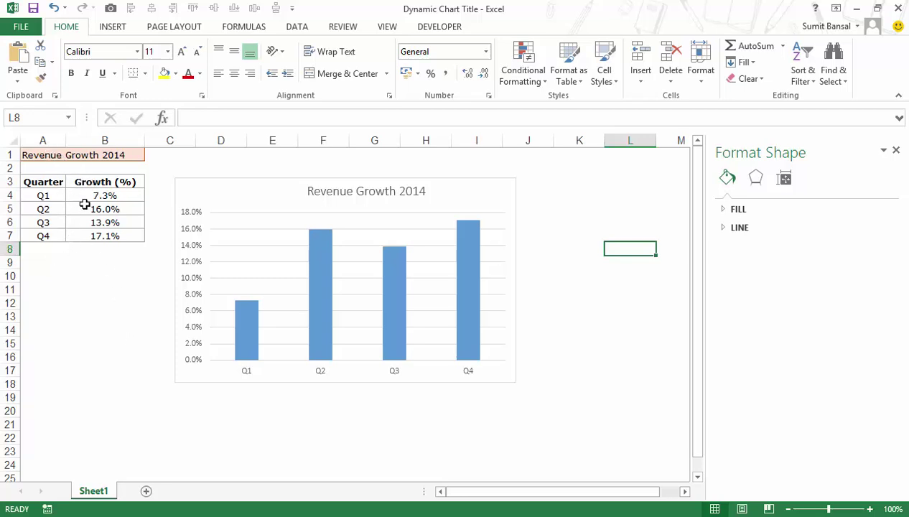
Nudge the chart title slightly left, then deselect the chart.
{"action": "left_click", "coordinate": [350, 195]}
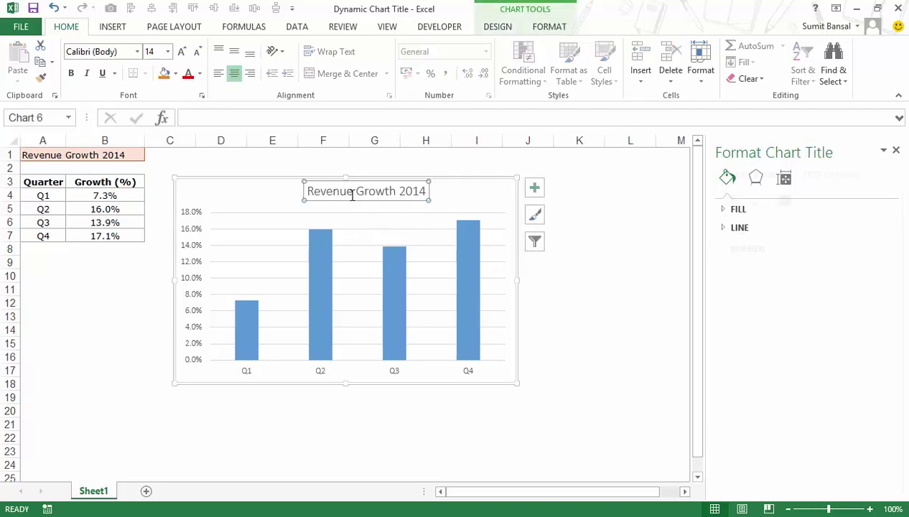
{"action": "left_click_drag", "start_coordinate": [352, 195], "coordinate": [340, 198]}
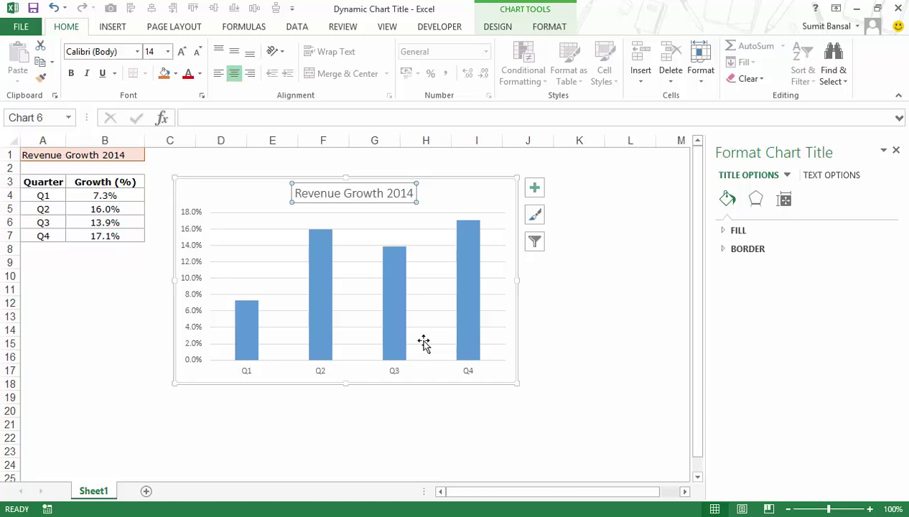
{"action": "left_click", "coordinate": [610, 330]}
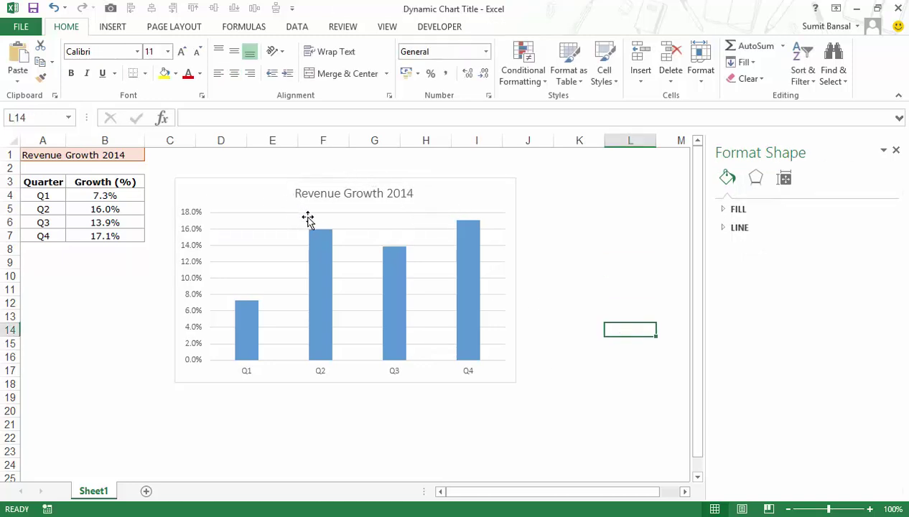
Link the chart title to cell A1 with the formula =A1.
{"action": "left_click", "coordinate": [387, 200]}
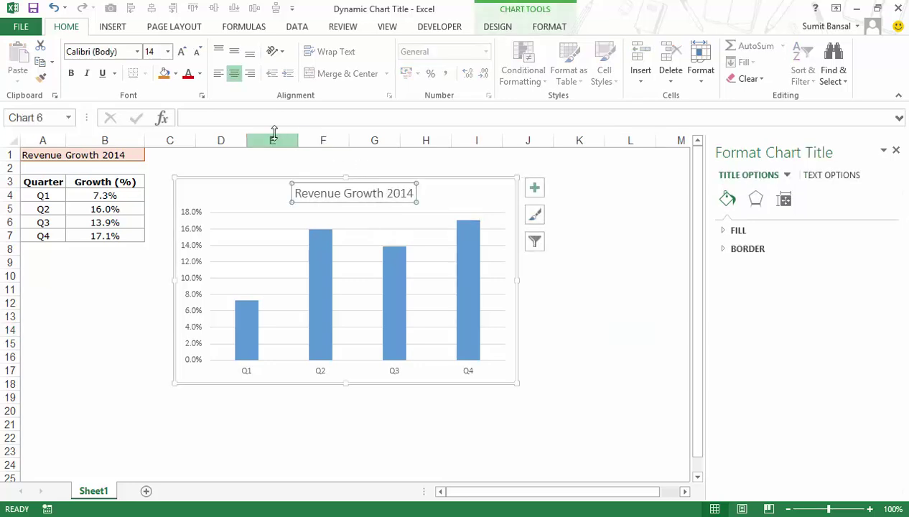
{"action": "left_click", "coordinate": [234, 117]}
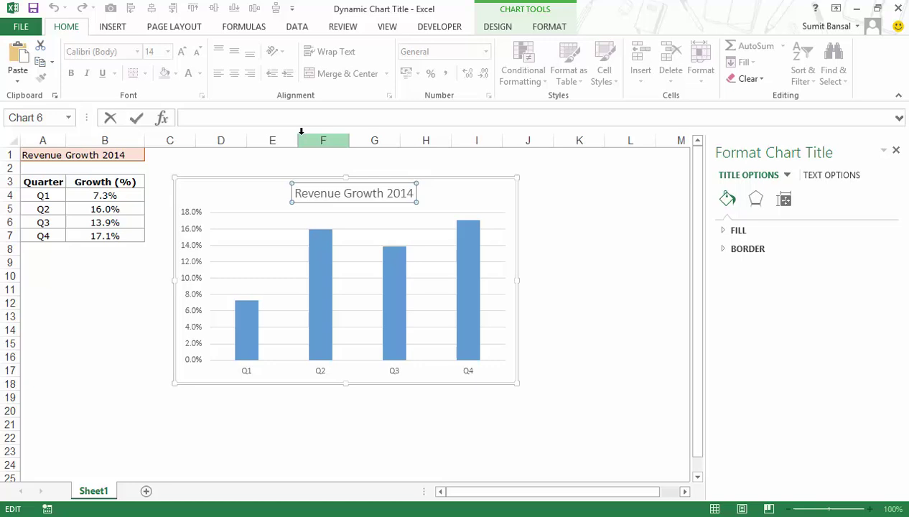
{"action": "type", "text": "="}
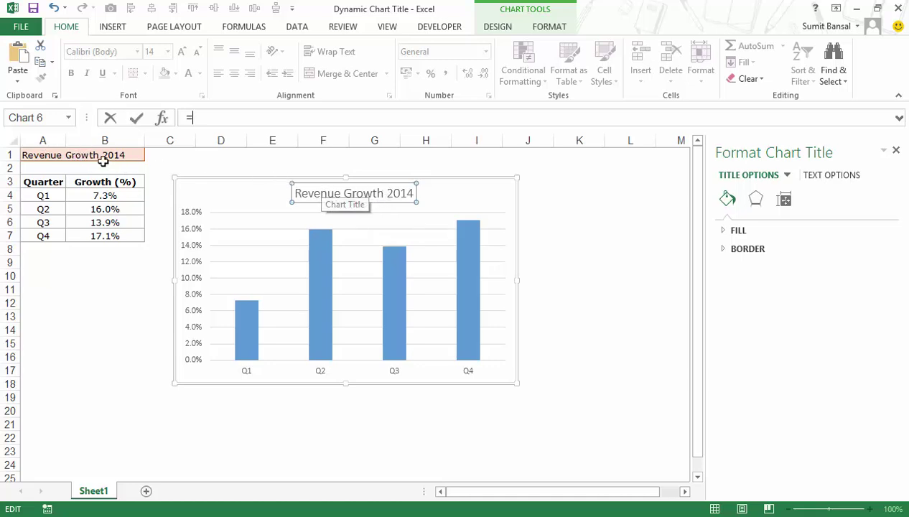
{"action": "left_click", "coordinate": [50, 157]}
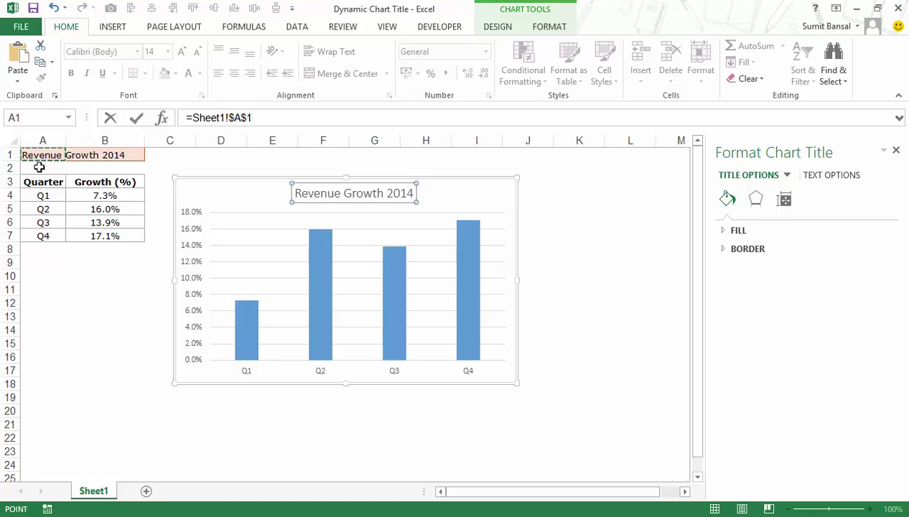
{"action": "key", "text": "Return"}
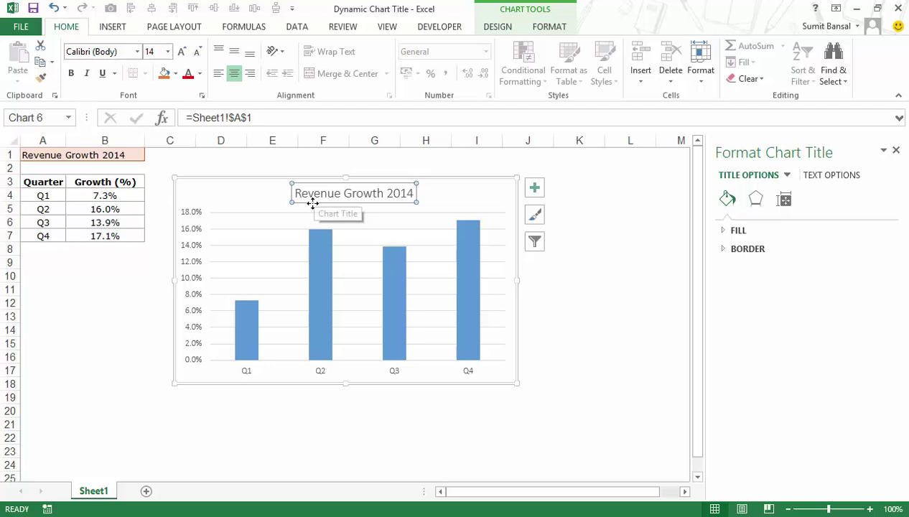
{"action": "left_click_drag", "start_coordinate": [310, 204], "coordinate": [303, 204]}
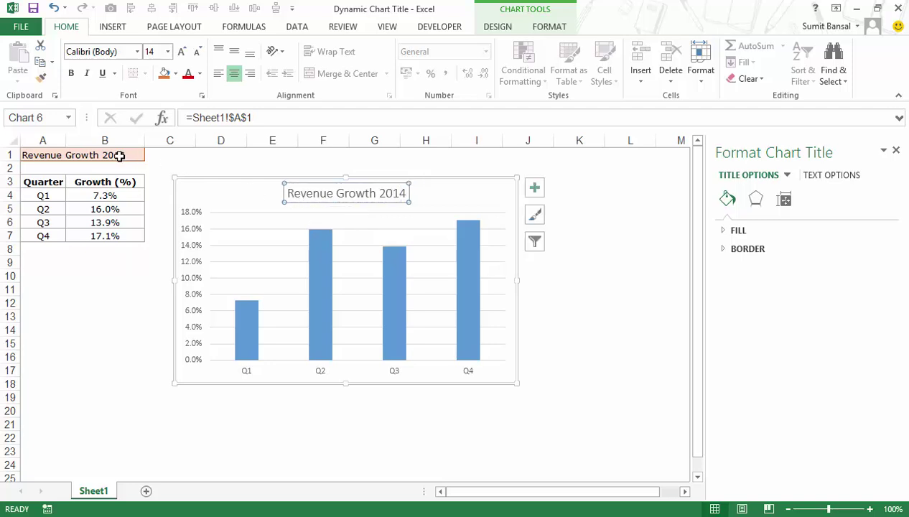
Change A1's year to 2015 so it reads 'Revenue Growth 2015', then move the chart slightly right and down.
{"action": "left_click", "coordinate": [30, 155]}
{"action": "double_click", "coordinate": [33, 156]}
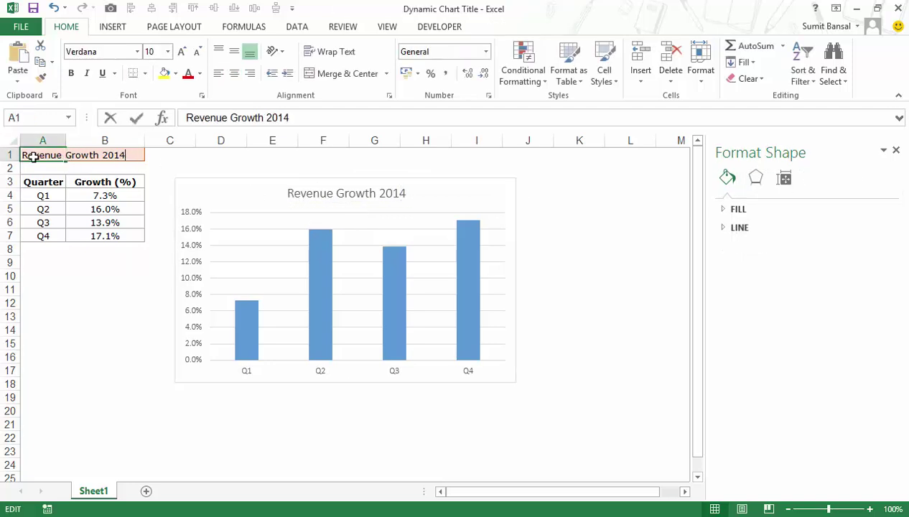
{"action": "key", "text": "BackSpace"}
{"action": "type", "text": "5"}
{"action": "key", "text": "Return"}
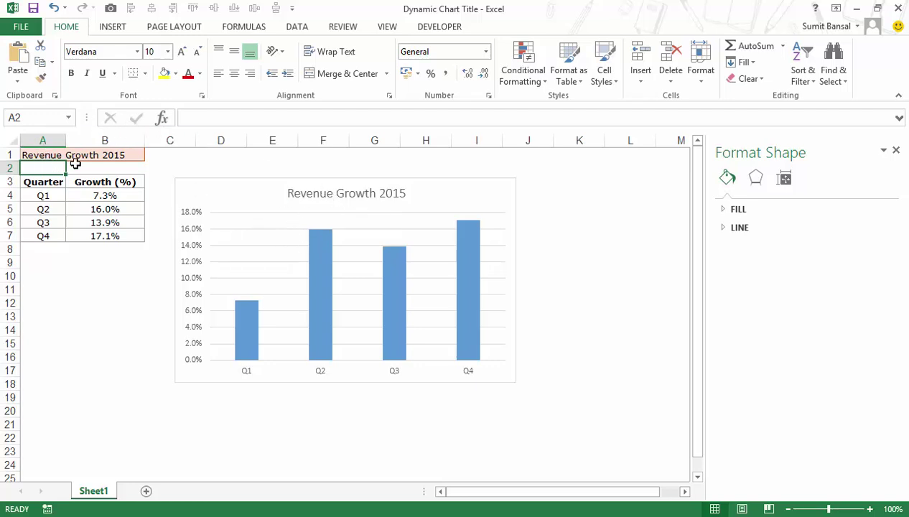
{"action": "left_click", "coordinate": [295, 184]}
{"action": "left_click_drag", "start_coordinate": [294, 184], "coordinate": [327, 199]}
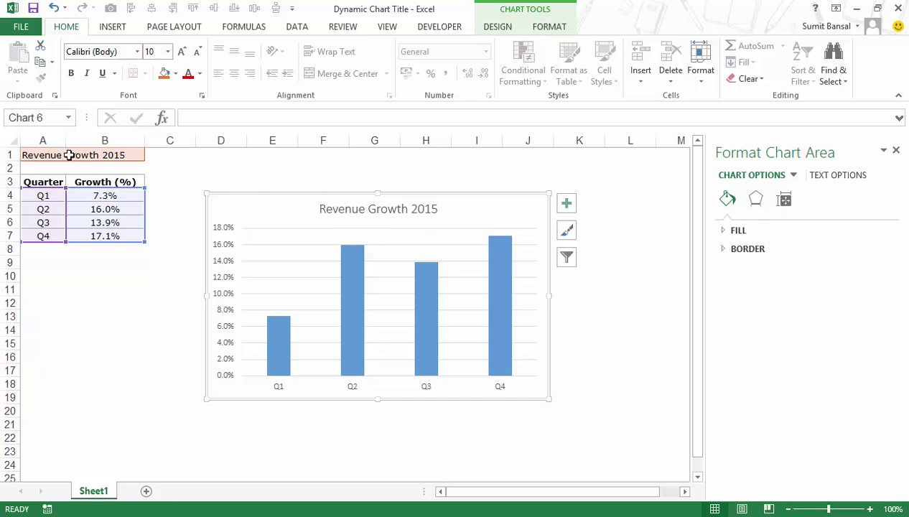
Enter =A1&" (YoY, %)" in D1 so it displays 'Revenue Growth 2015 (YoY, %)'.
{"action": "left_click", "coordinate": [202, 156]}
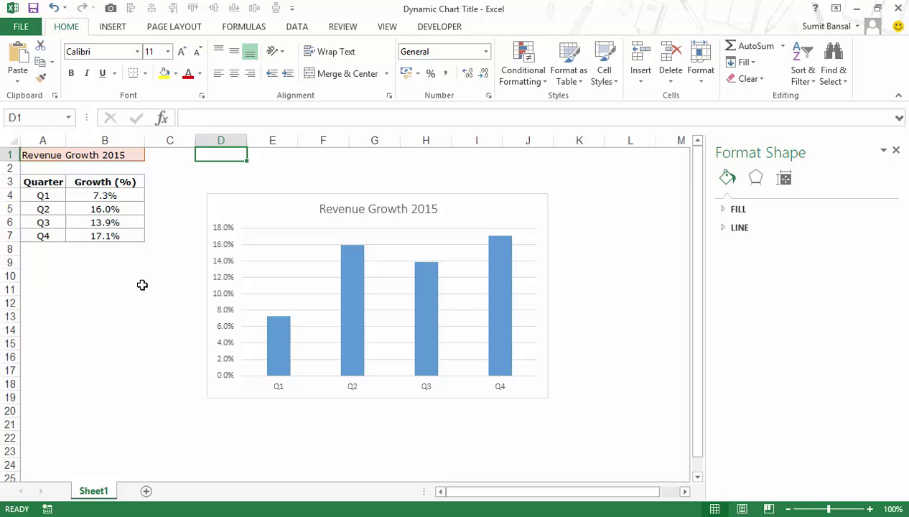
{"action": "type", "text": "="}
{"action": "left_click", "coordinate": [30, 155]}
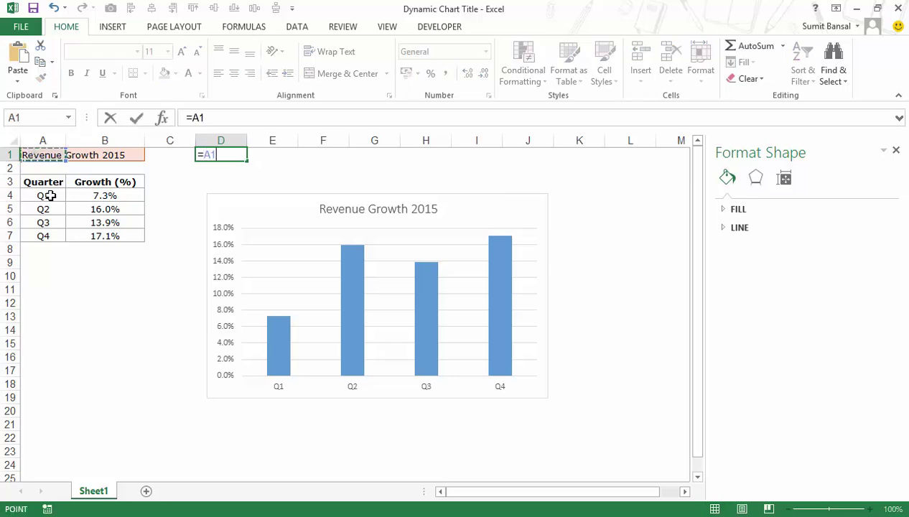
{"action": "type", "text": "&\" (YoY"}
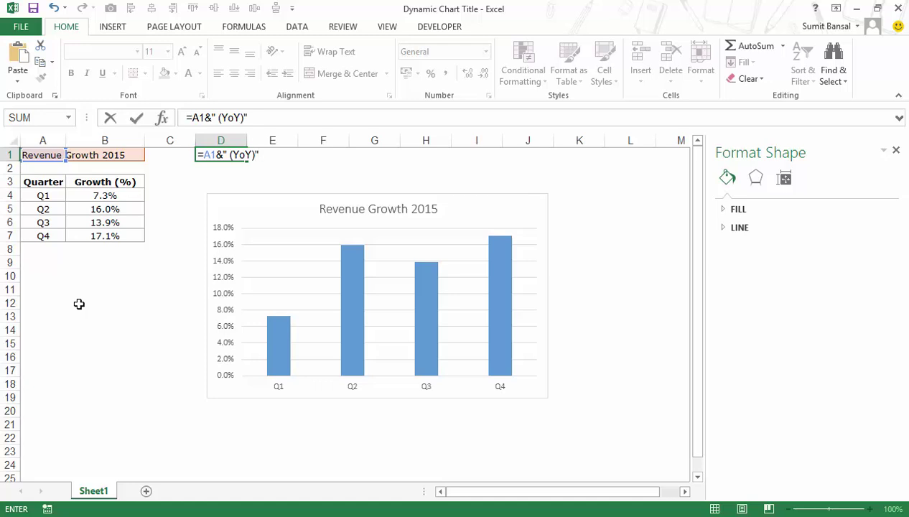
{"action": "key", "text": "Return"}
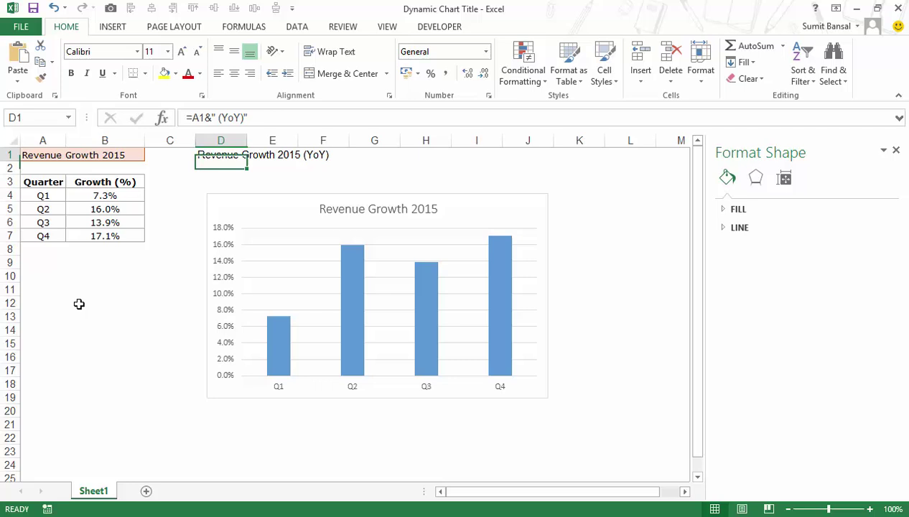
{"action": "key", "text": "Up"}
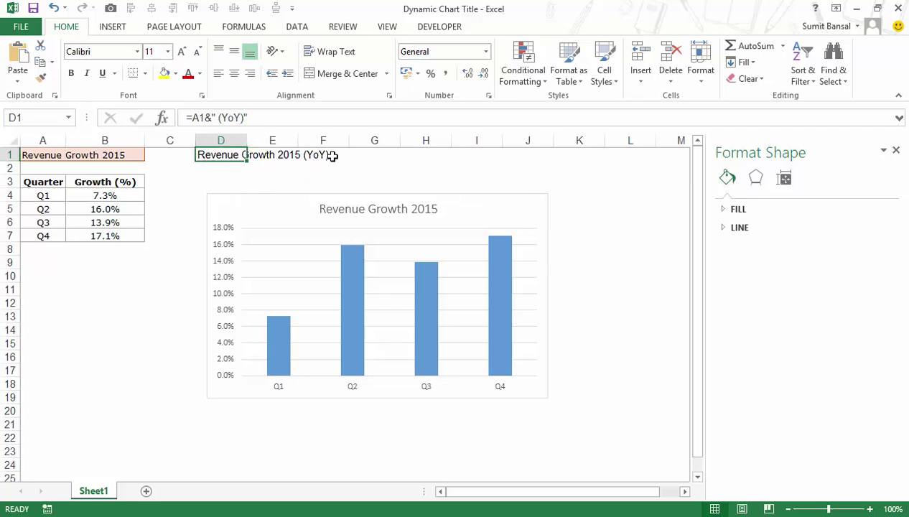
{"action": "left_click", "coordinate": [238, 117]}
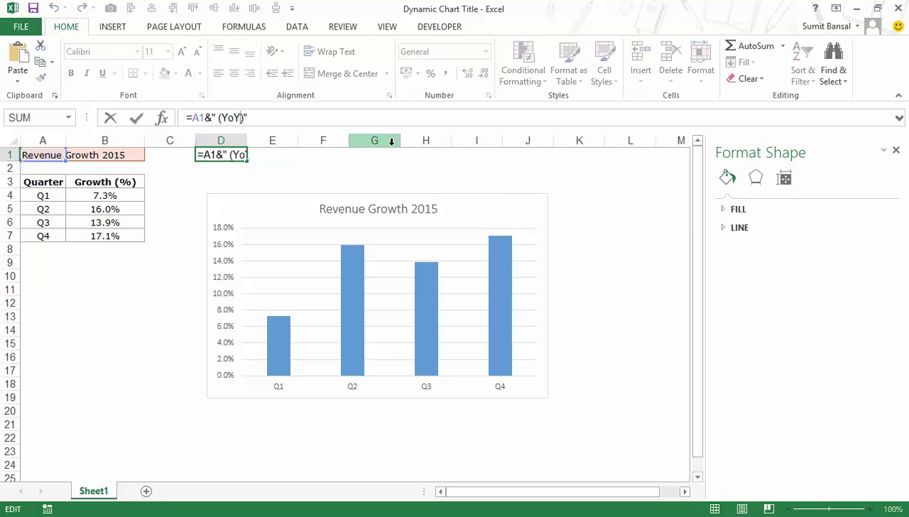
{"action": "type", "text": ", %"}
{"action": "key", "text": "Return"}
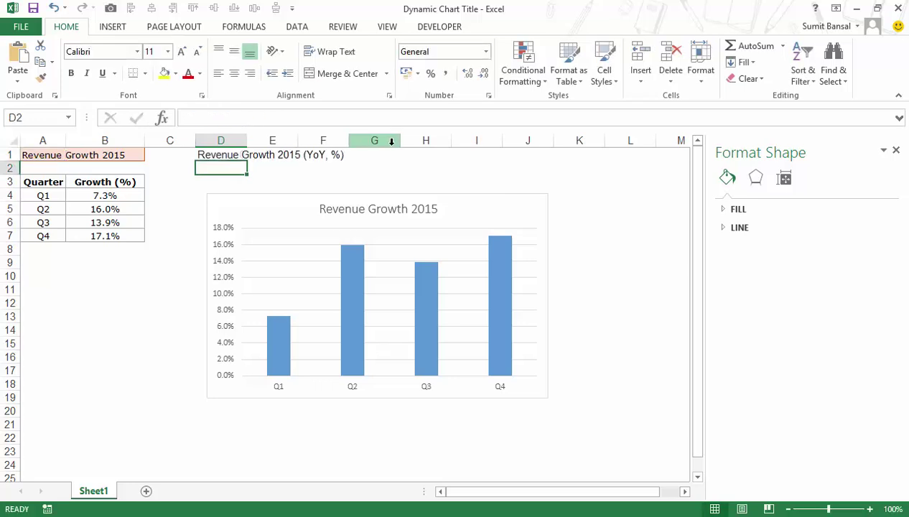
{"action": "key", "text": "Up"}
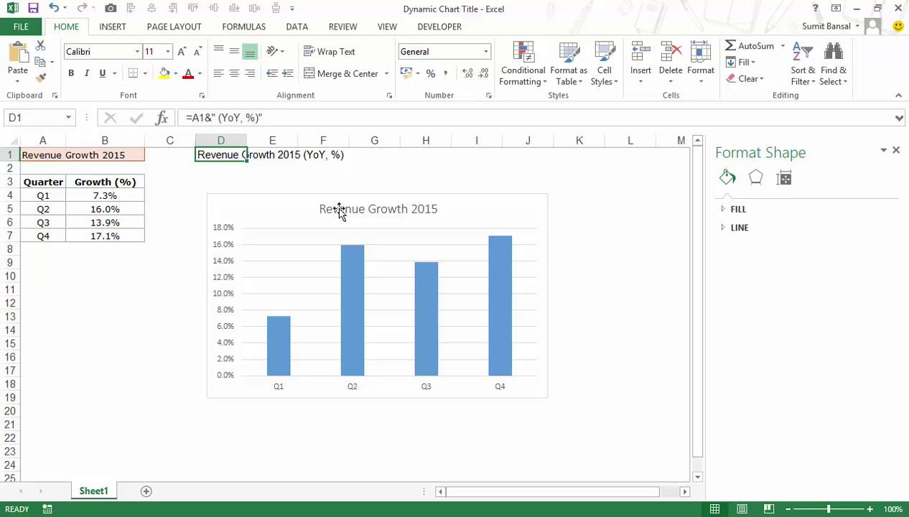
Relink the chart title from A1 to D1 and recentre the longer title above the bars.
{"action": "left_click", "coordinate": [339, 210]}
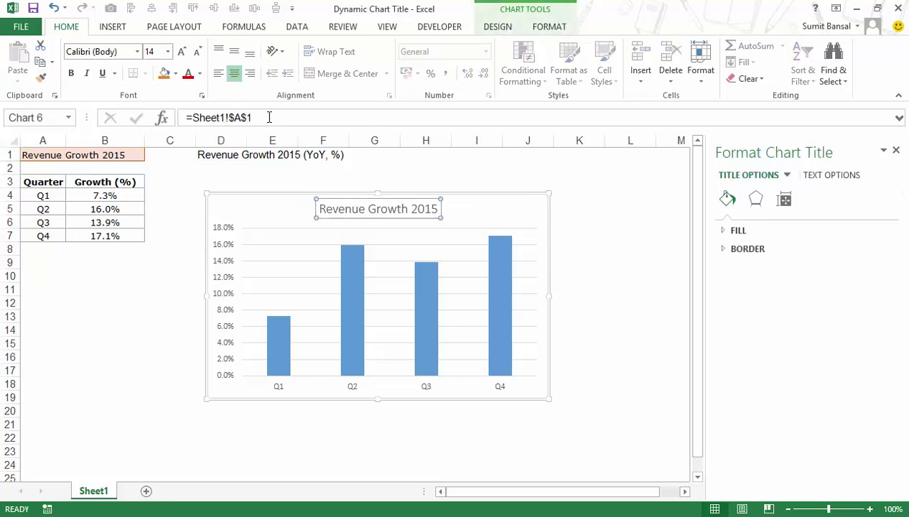
{"action": "left_click_drag", "start_coordinate": [269, 117], "coordinate": [180, 117]}
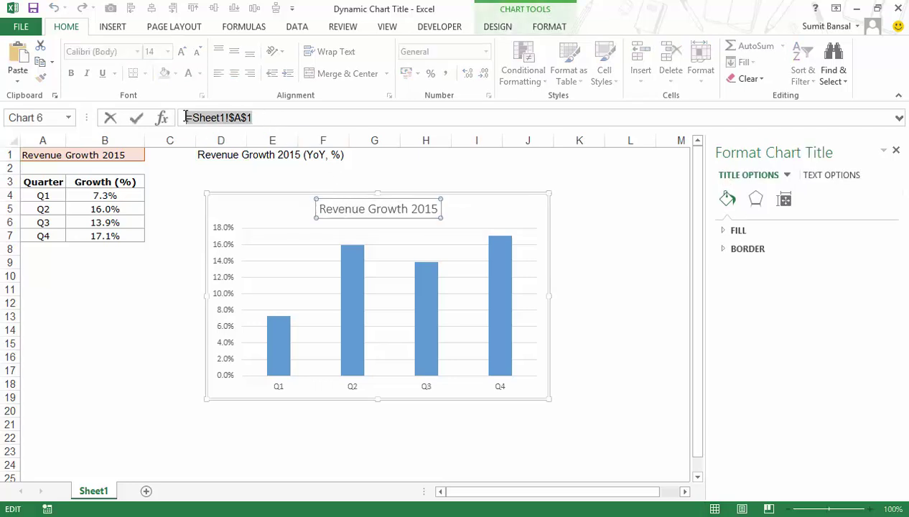
{"action": "type", "text": "="}
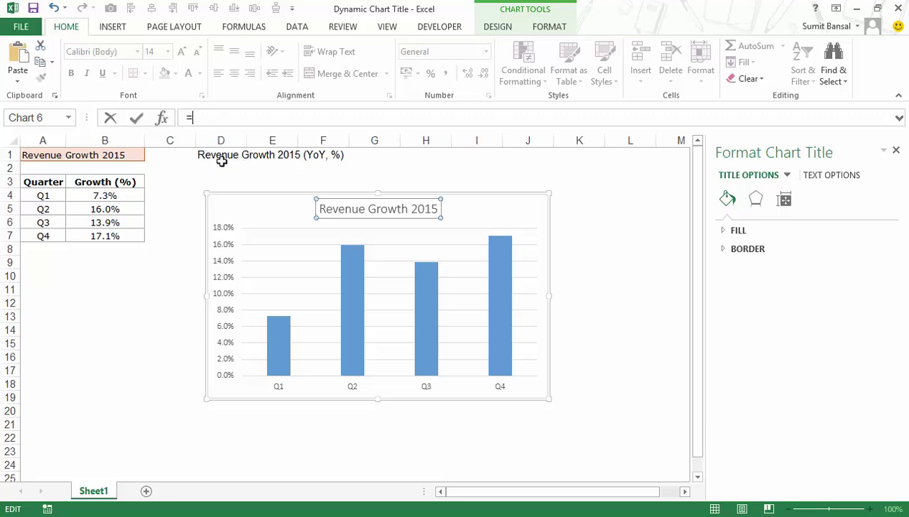
{"action": "left_click", "coordinate": [217, 156]}
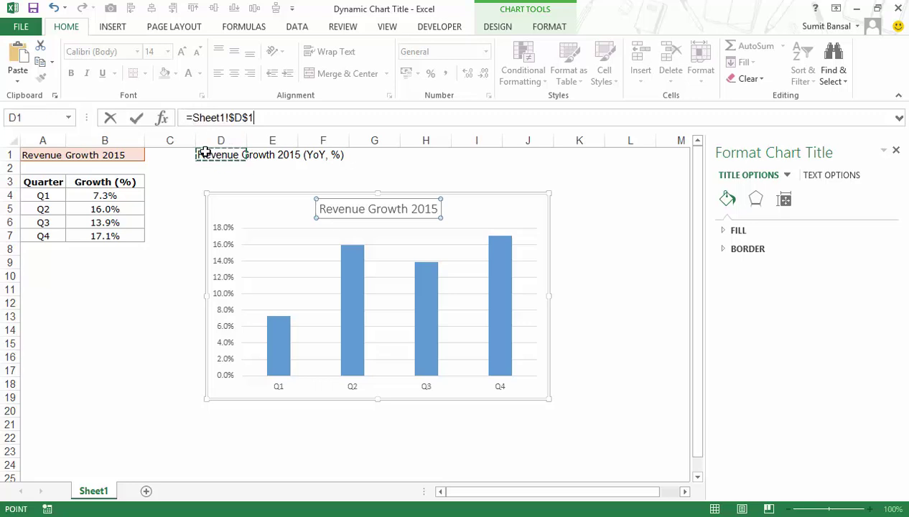
{"action": "key", "text": "Return"}
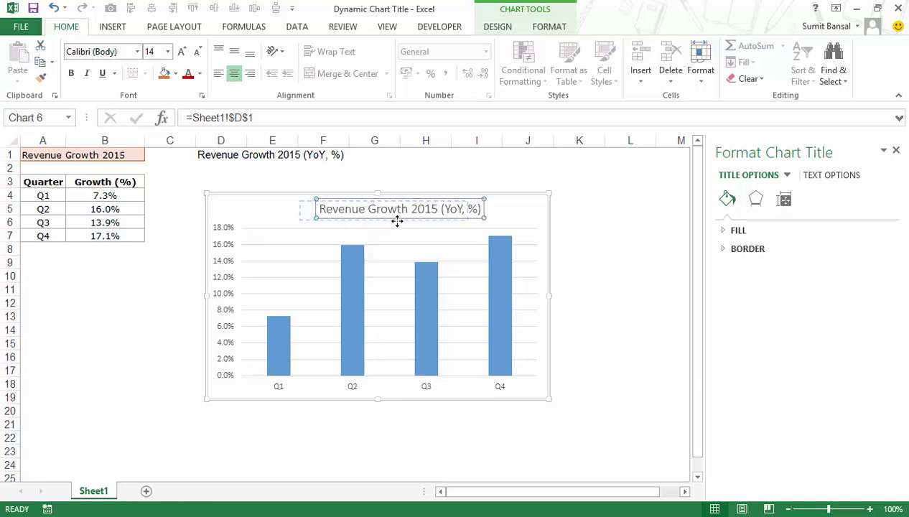
{"action": "left_click_drag", "start_coordinate": [413, 215], "coordinate": [397, 217]}
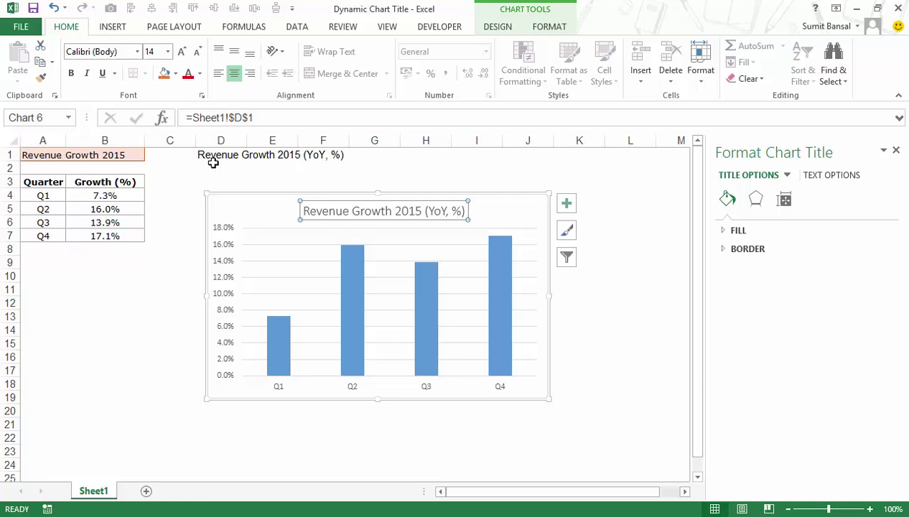
Open cell A1 for editing to change its year back to 2014.
{"action": "double_click", "coordinate": [29, 161]}
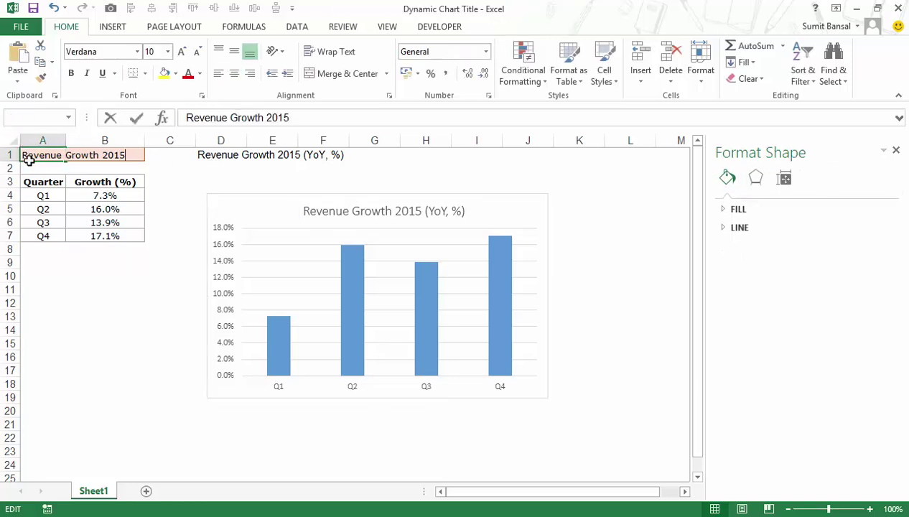